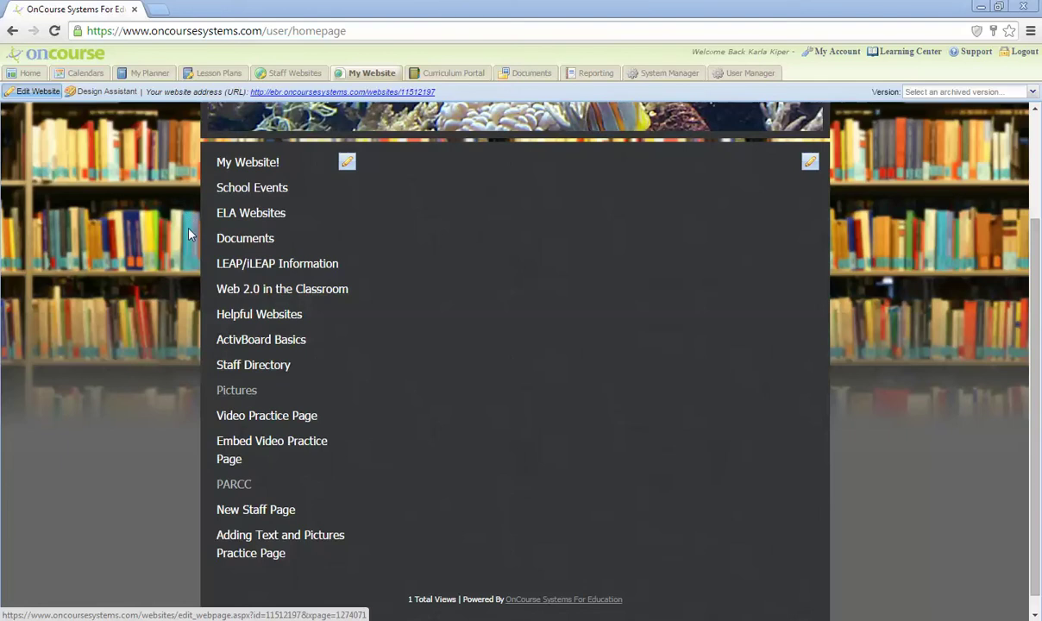
# Open the My Pages list of the website's menu pages for editing
pyautogui.click(350, 169)
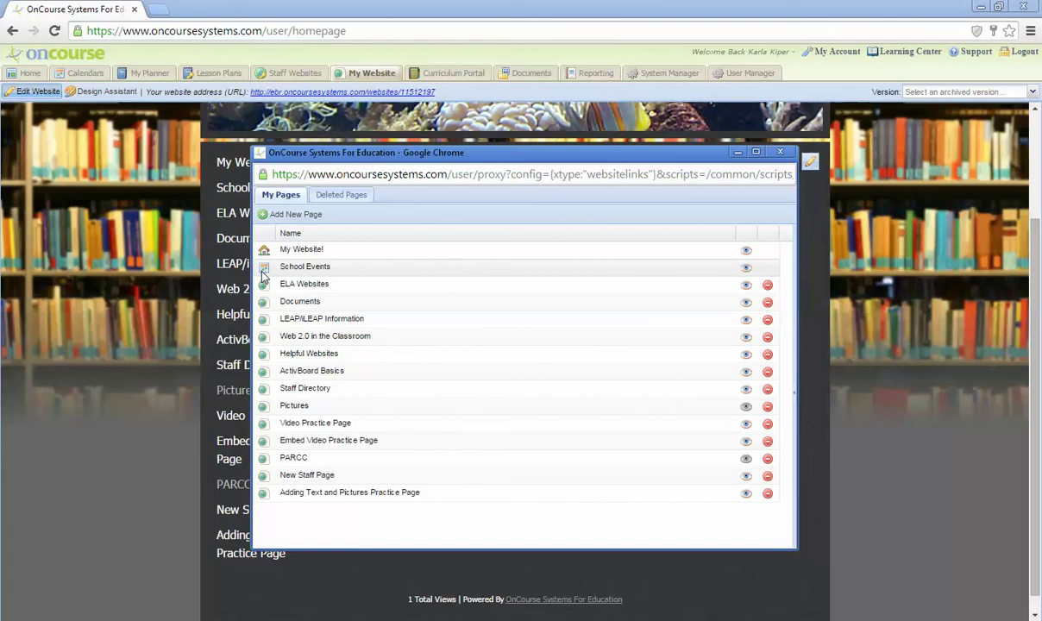
# Add a new page named 'Searching Tool' and mark it as published
pyautogui.click(266, 218)
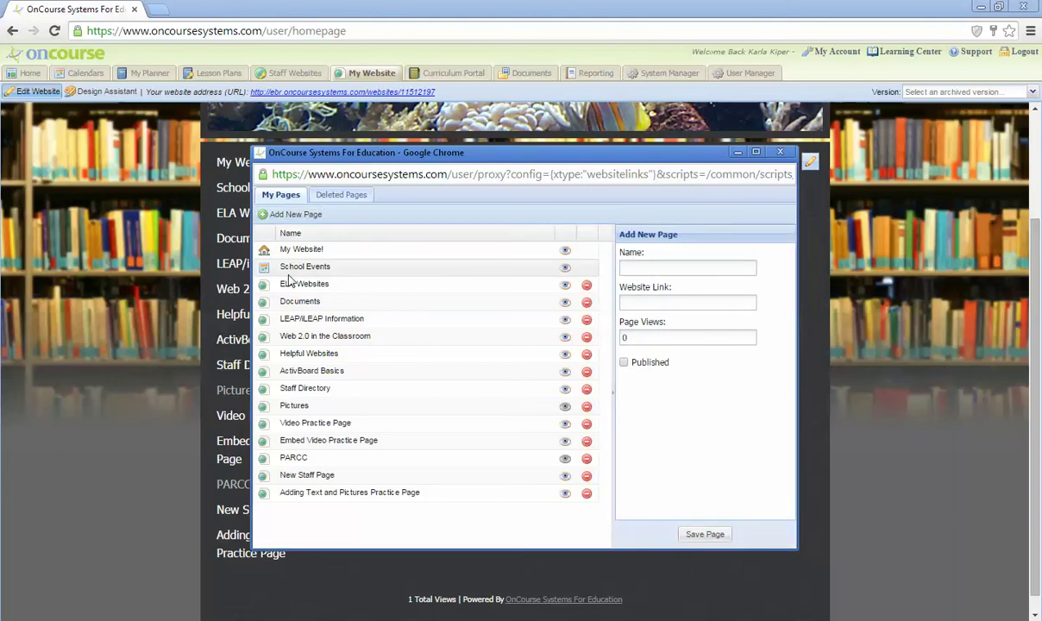
pyautogui.click(723, 267)
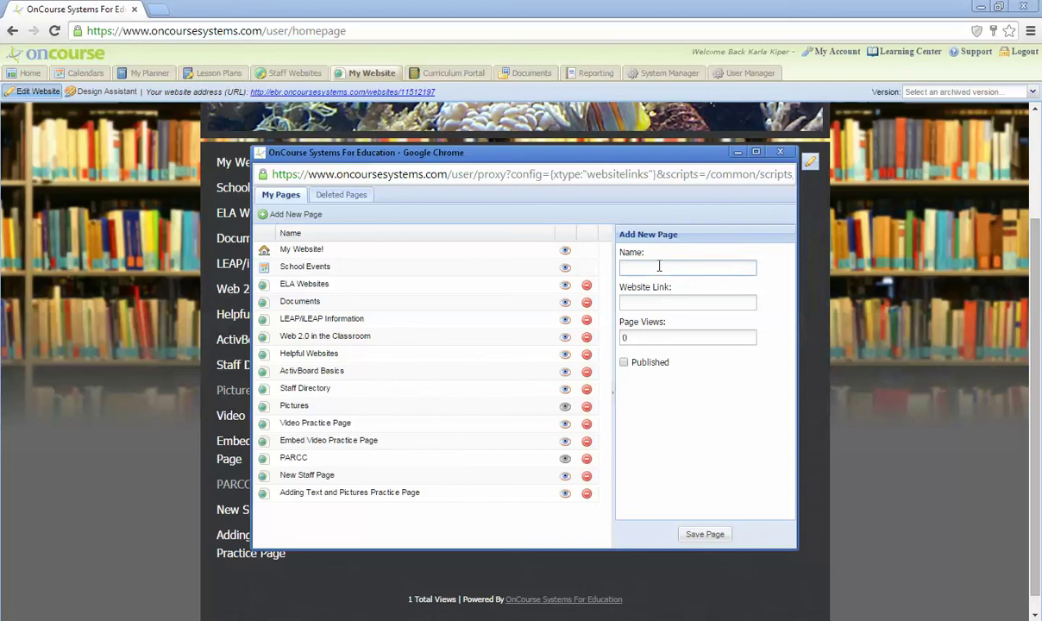
pyautogui.write('Searc')
pyautogui.write('hing To')
pyautogui.write('ol')
pyautogui.click(624, 363)
pyautogui.write('www')
pyautogui.write('.g')
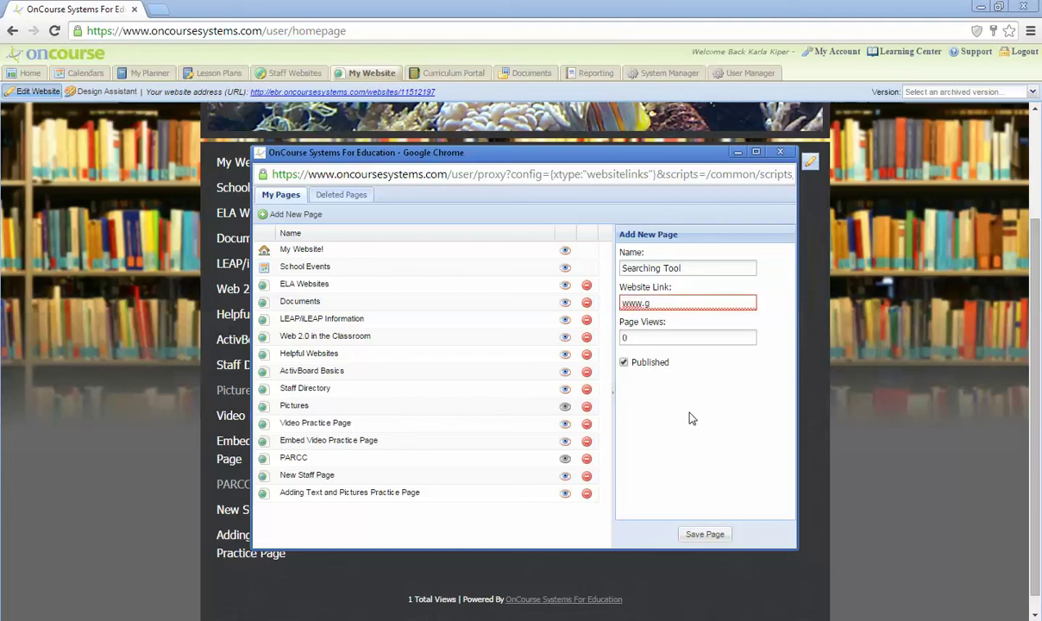
pyautogui.write('oogle')
pyautogui.write('.com')
pyautogui.click(621, 303)
pyautogui.write('http:')
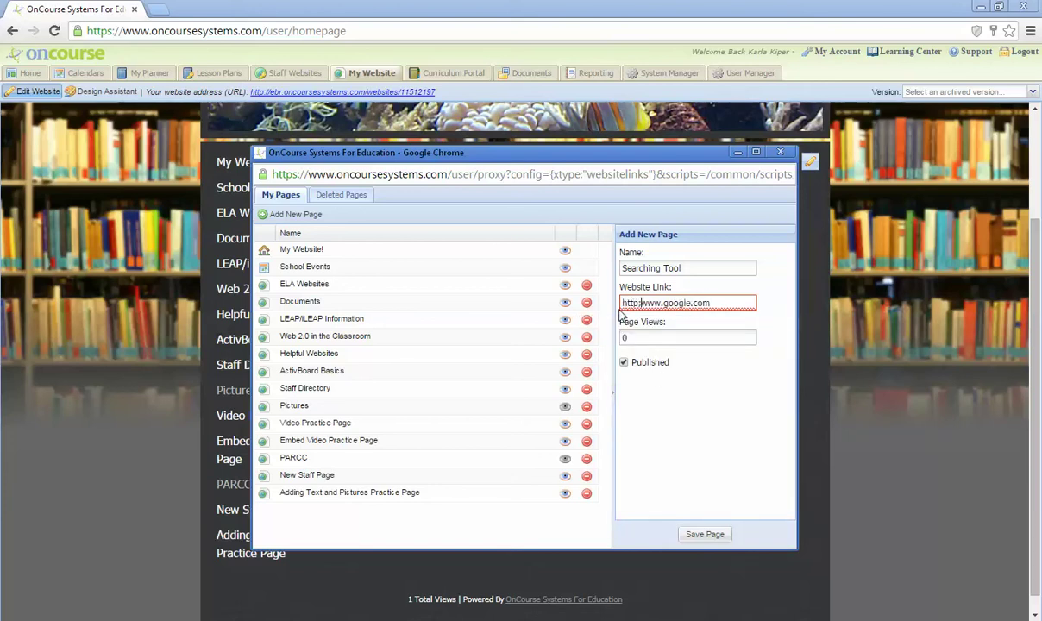
pyautogui.write('//')
pyautogui.moveTo(688, 303)
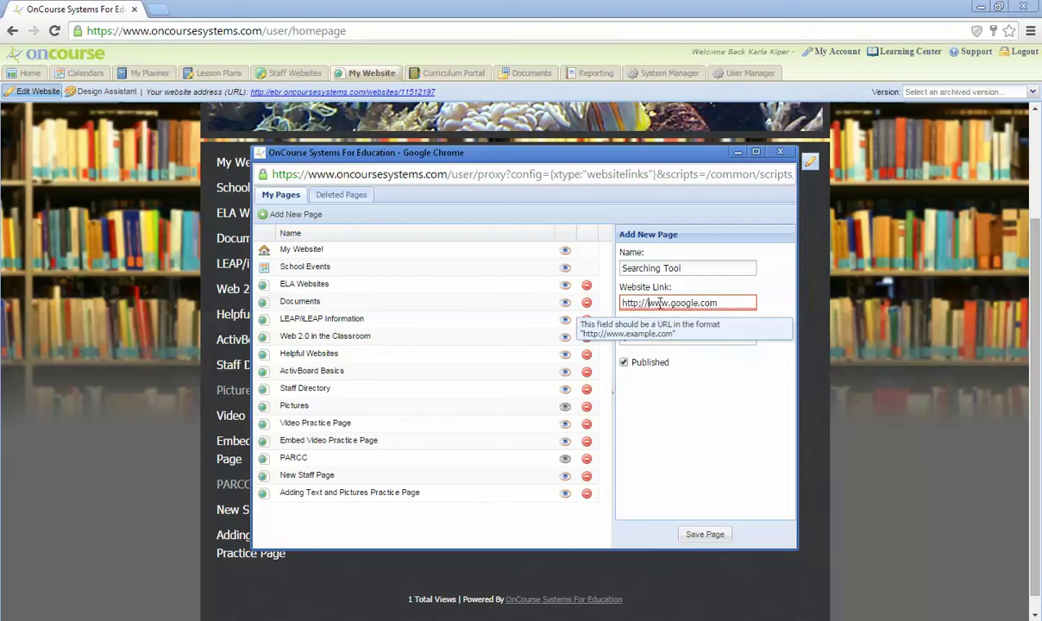
pyautogui.click(640, 303)
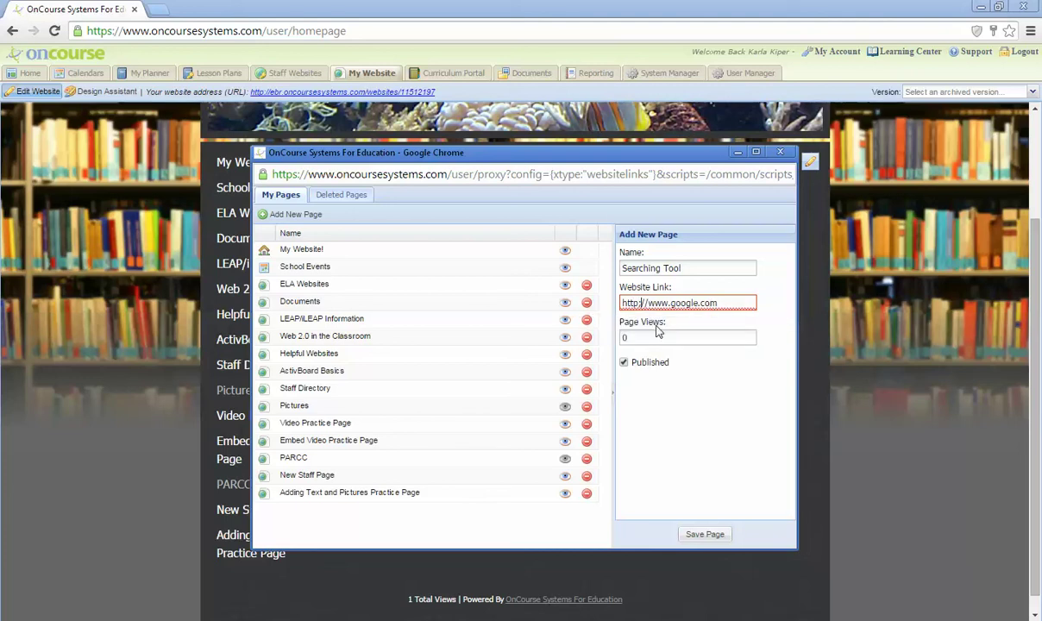
pyautogui.press('BackSpace')
pyautogui.write(':')
pyautogui.press('BackSpace')
pyautogui.write(':')
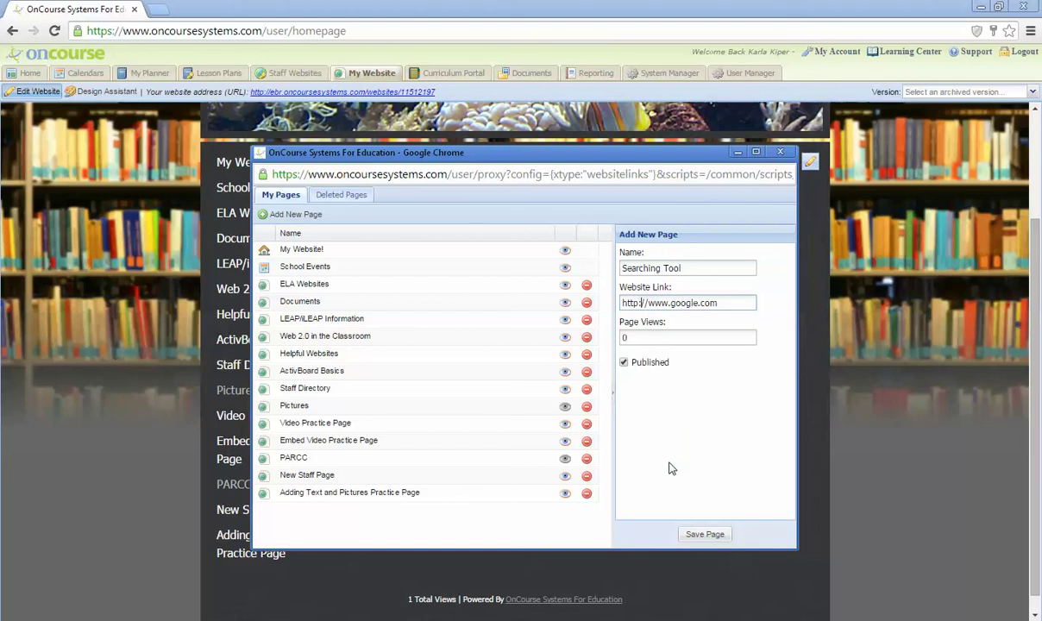
# Save the Searching Tool page, toggle its Published setting off and on, and save again
pyautogui.click(707, 535)
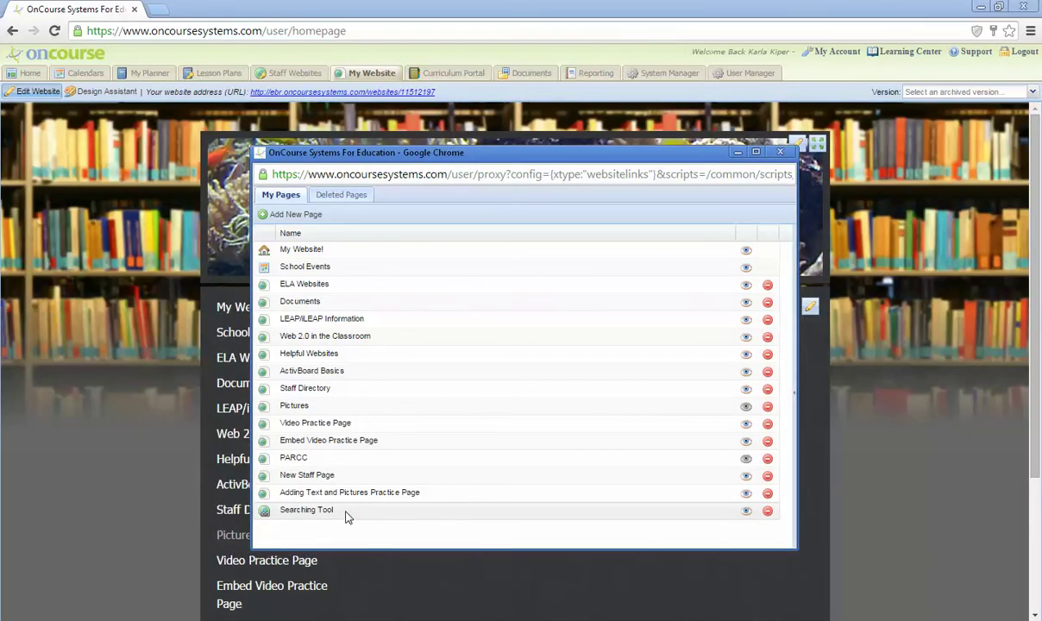
pyautogui.click(323, 511)
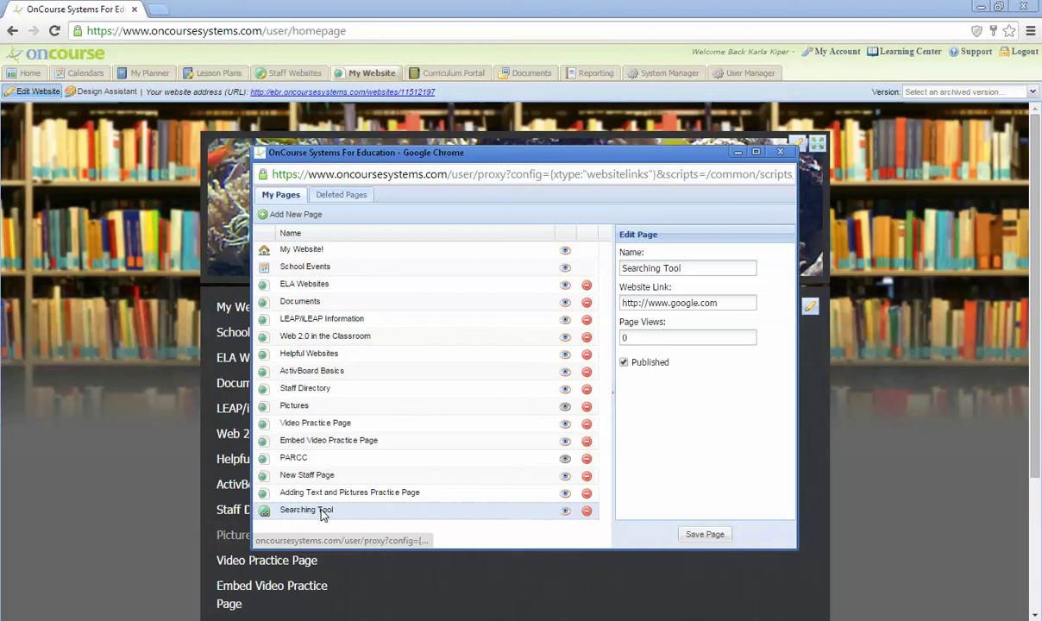
pyautogui.click(624, 365)
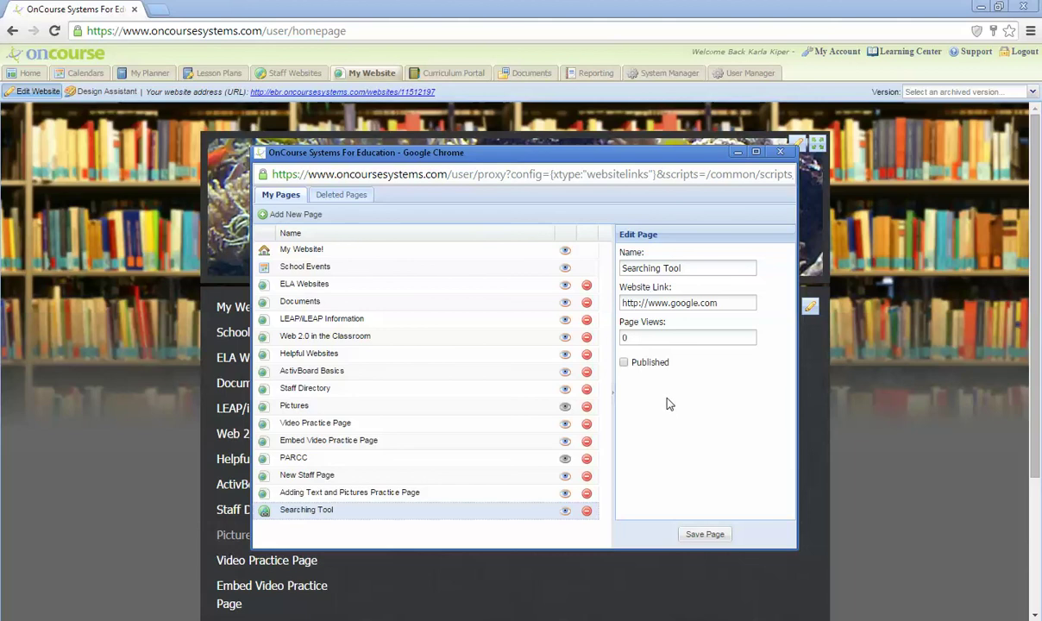
pyautogui.click(624, 362)
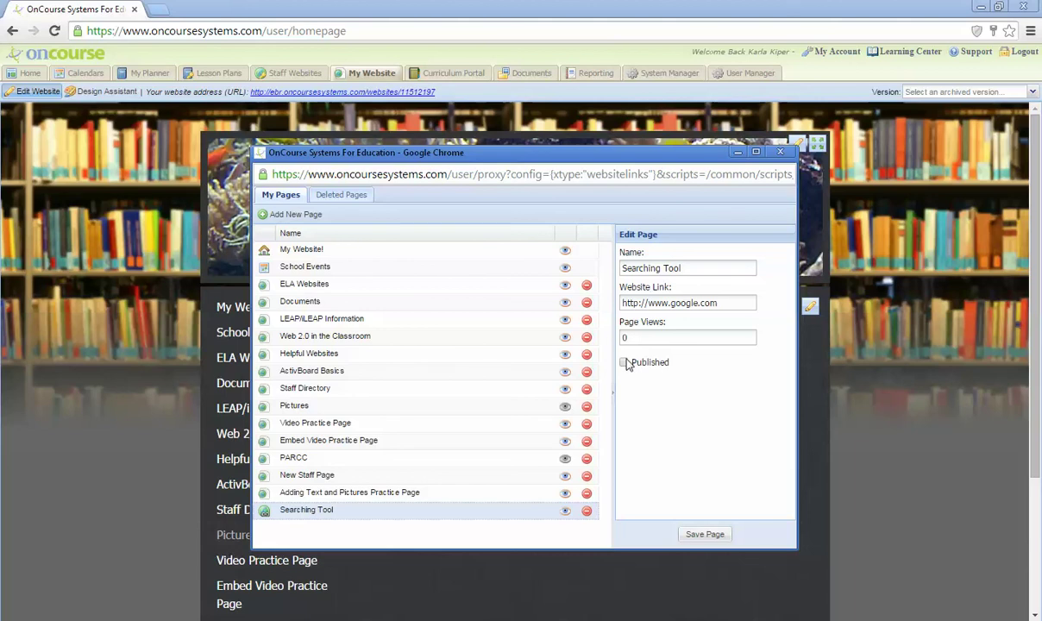
pyautogui.click(716, 537)
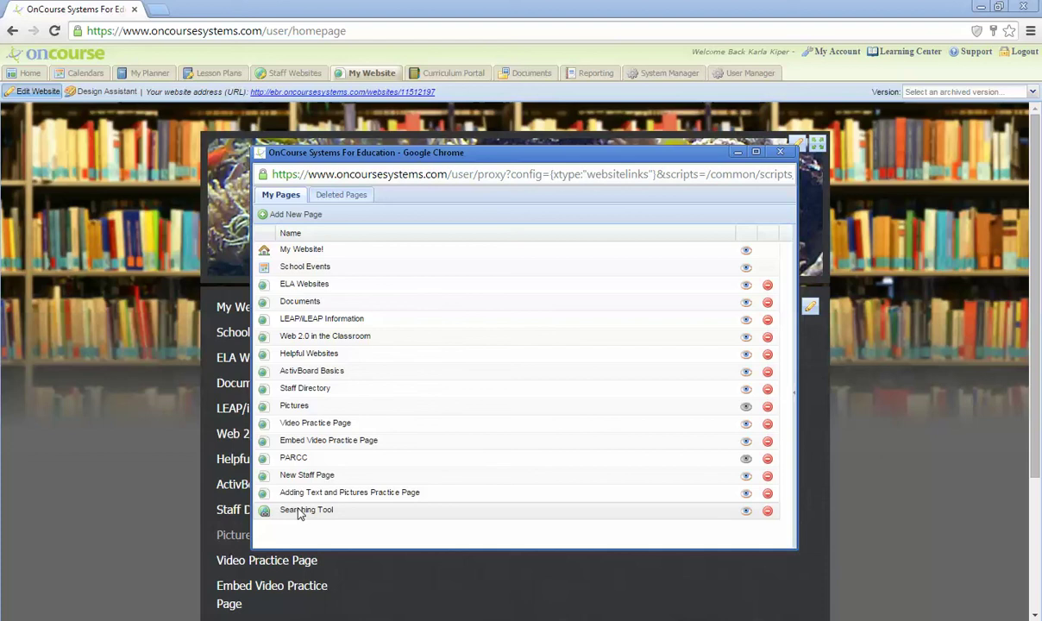
# Drag Searching Tool up the page list to sit right below School Events
pyautogui.moveTo(299, 514); pyautogui.dragTo(304, 287)
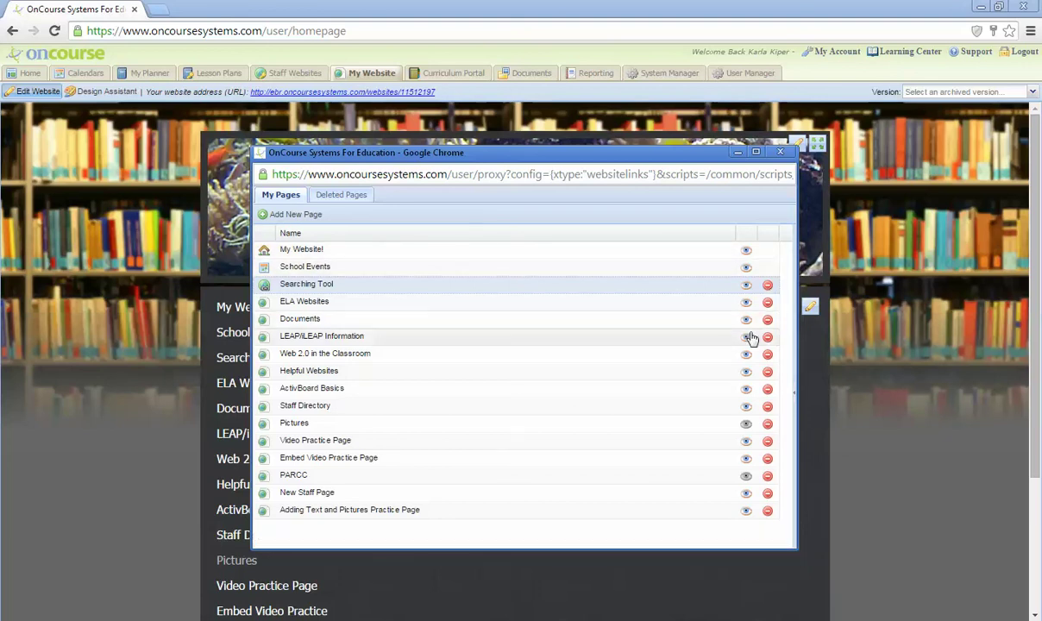
# Delete the Searching Tool page, confirm, and check it in the deleted pages list
pyautogui.click(768, 287)
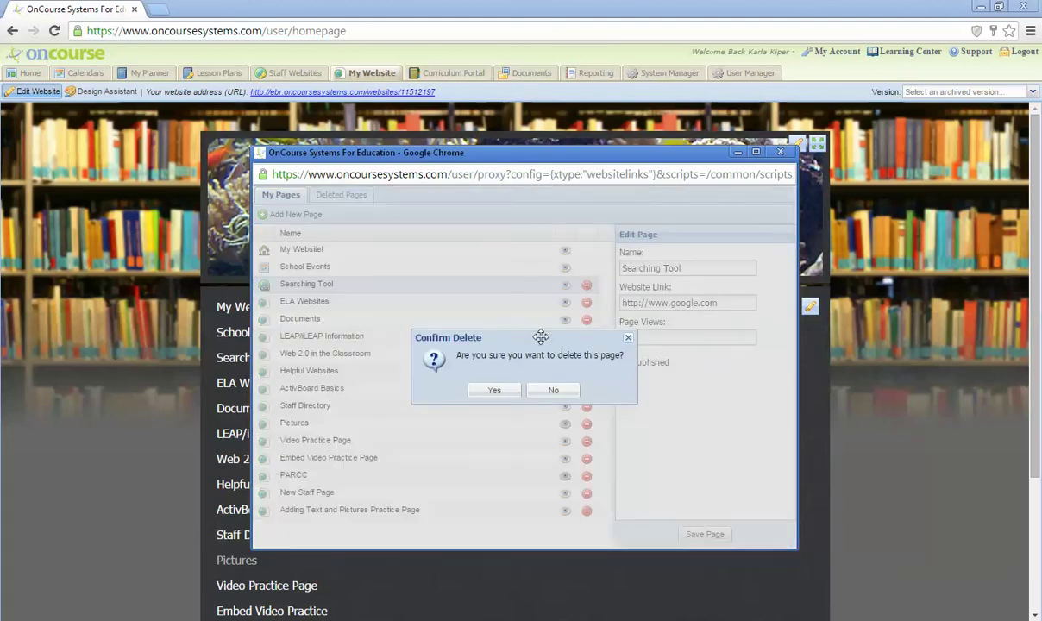
pyautogui.click(493, 392)
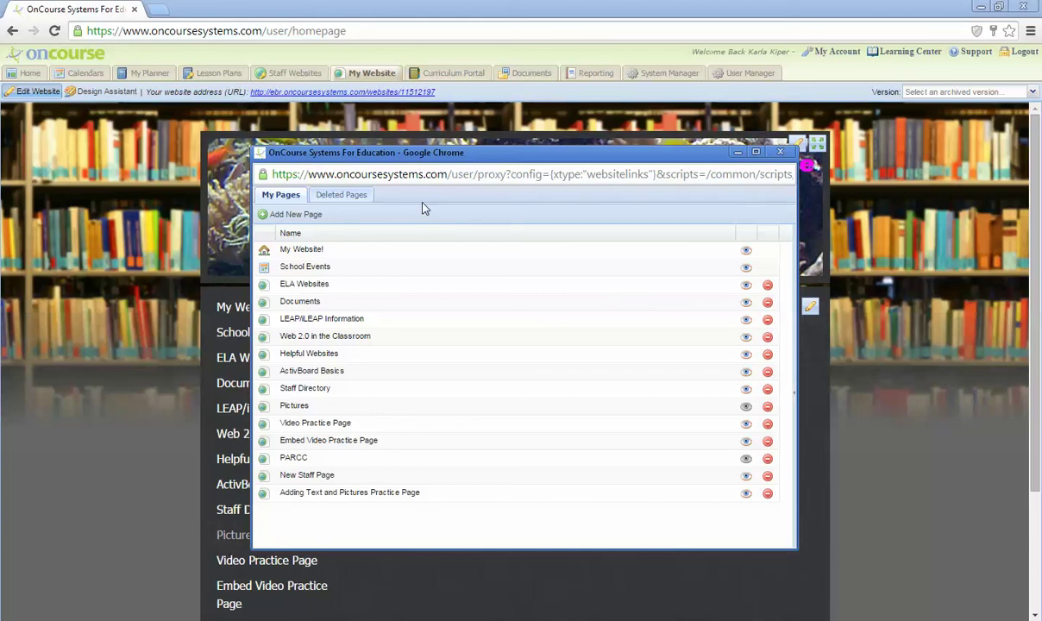
pyautogui.click(361, 199)
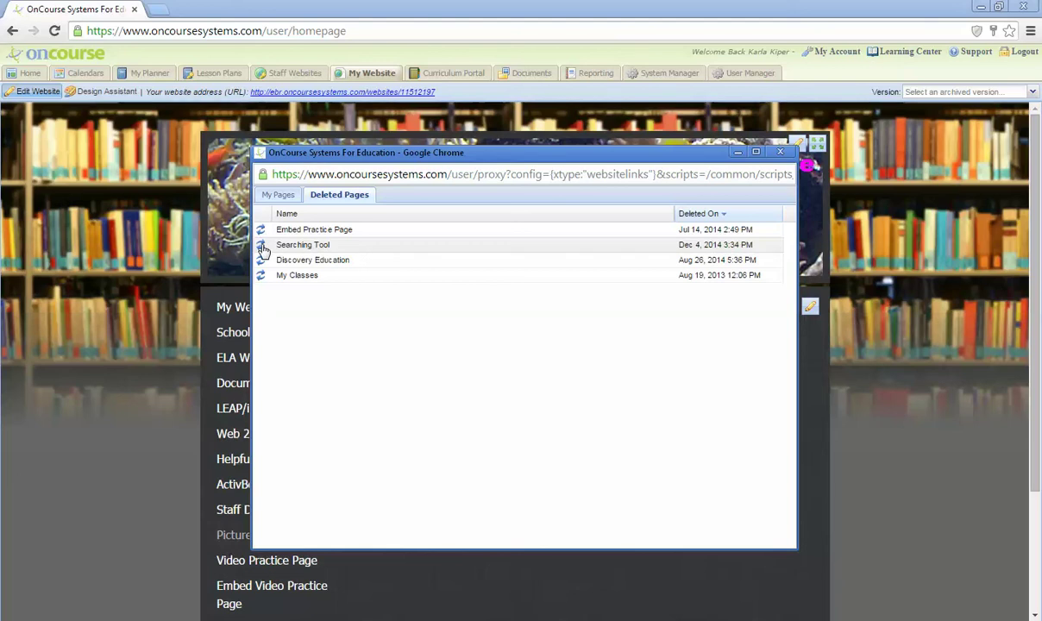
# Restore Searching Tool from the deleted pages list and confirm the restore
pyautogui.click(261, 246)
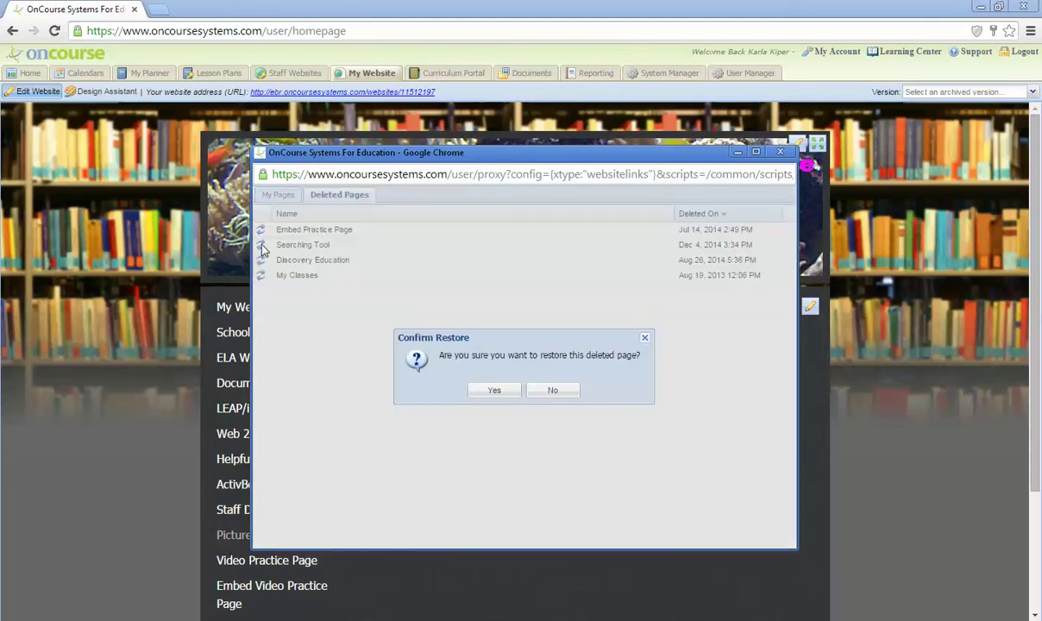
pyautogui.click(496, 391)
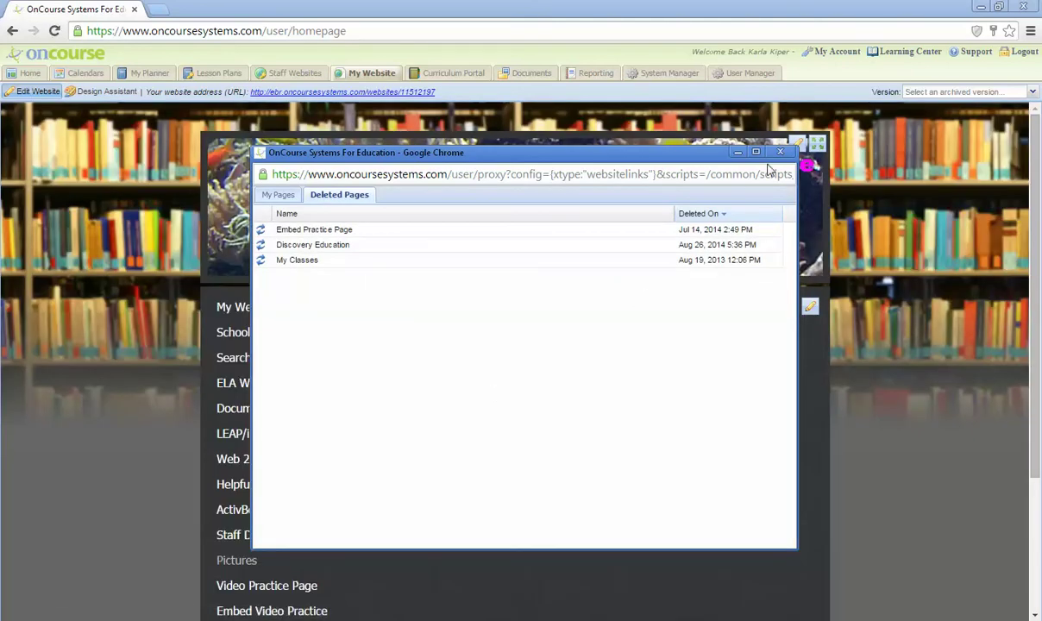
# Rename the My Website! home page to the teacher's personalized website title and save it
pyautogui.click(276, 195)
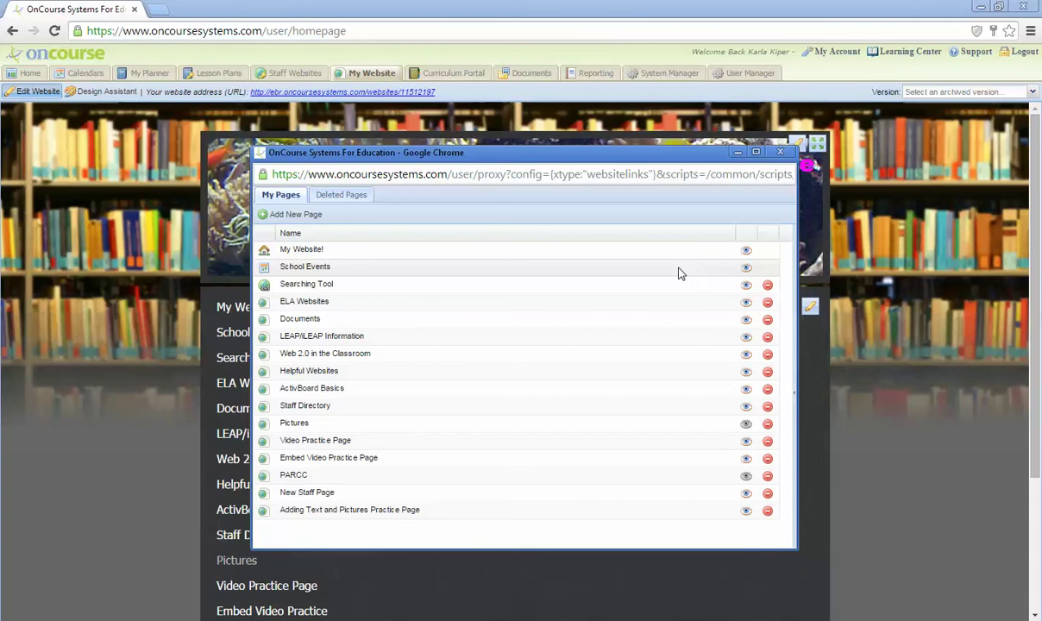
pyautogui.click(304, 252)
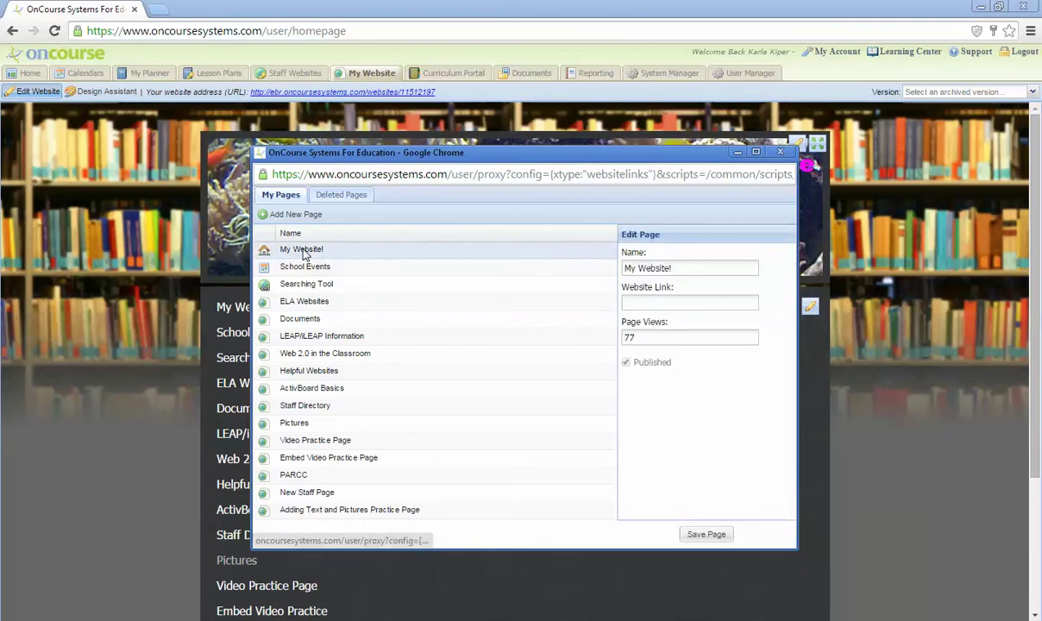
pyautogui.click(628, 269)
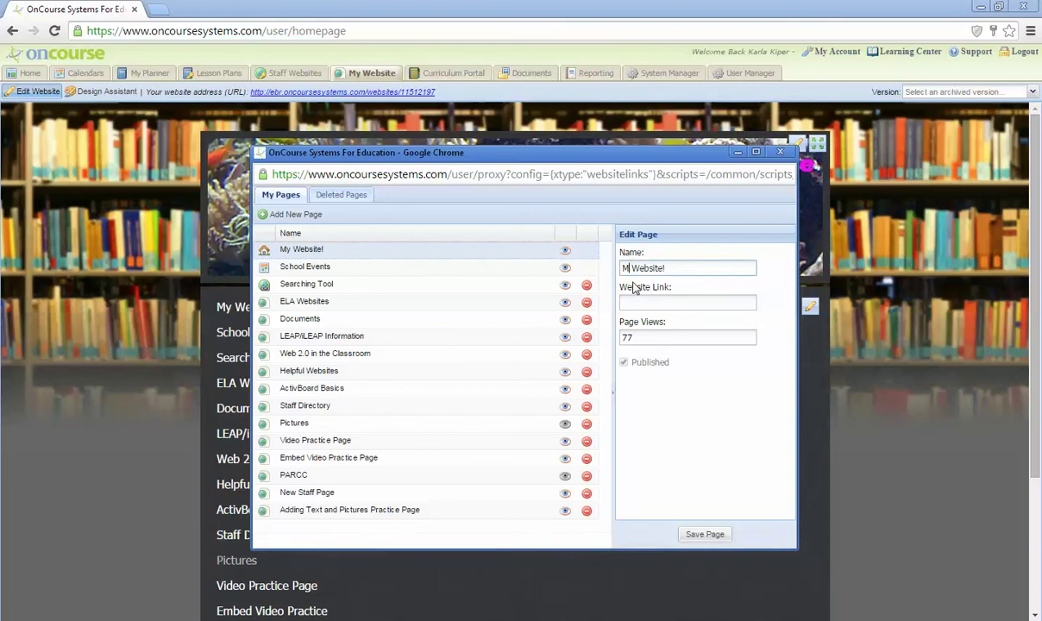
pyautogui.write('. Kipe')
pyautogui.press('BackSpace')
pyautogui.press('BackSpace')
pyautogui.press('BackSpace')
pyautogui.press('BackSpace')
pyautogui.write("Kiper's")
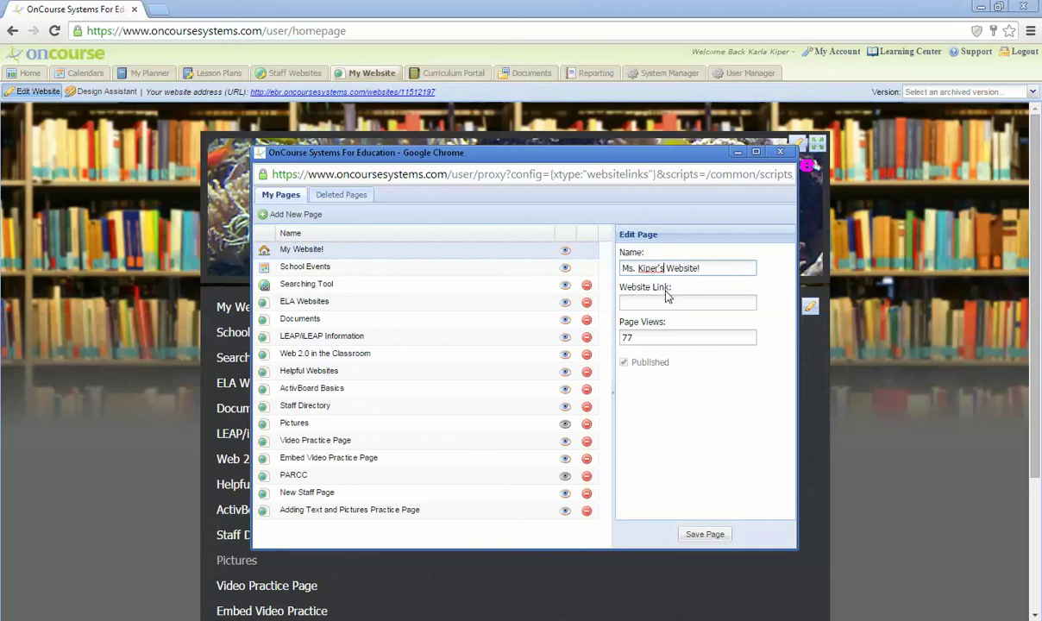
pyautogui.click(702, 534)
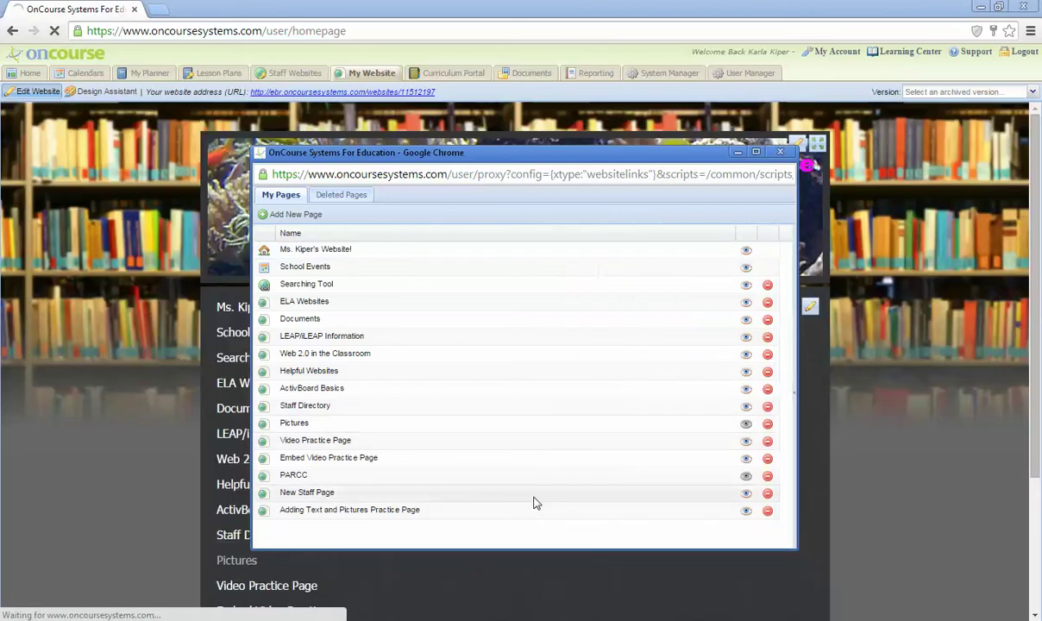